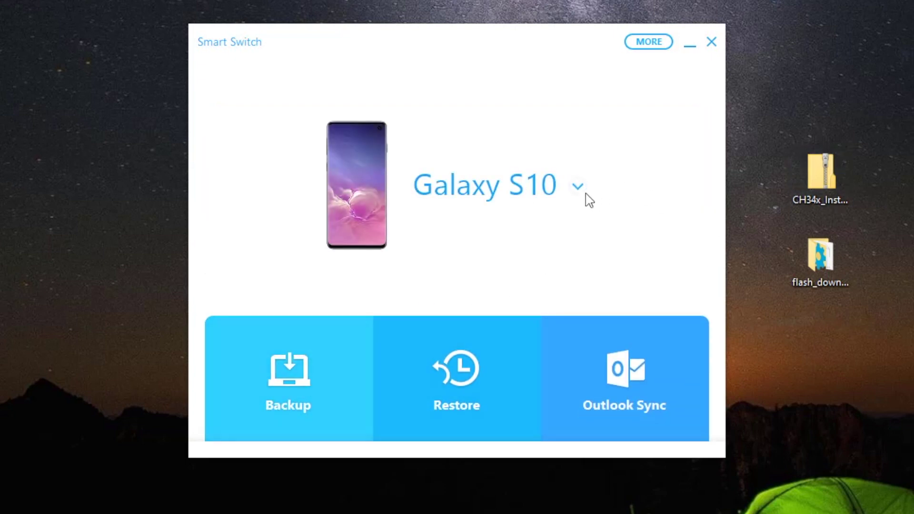
# Step: Expand the Galaxy S10 entry to reveal model SM-G973F, Android 10.0.0 and memory usage
pyautogui.click(578, 186)
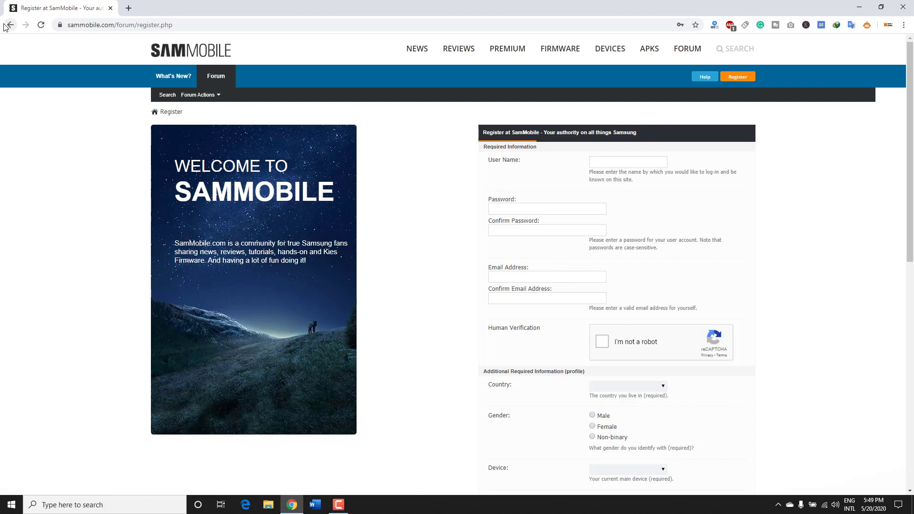
# Step: Return to the SamMobile login page and go to the full firmware archive
pyautogui.rightClick(8, 27)
pyautogui.click(28, 50)
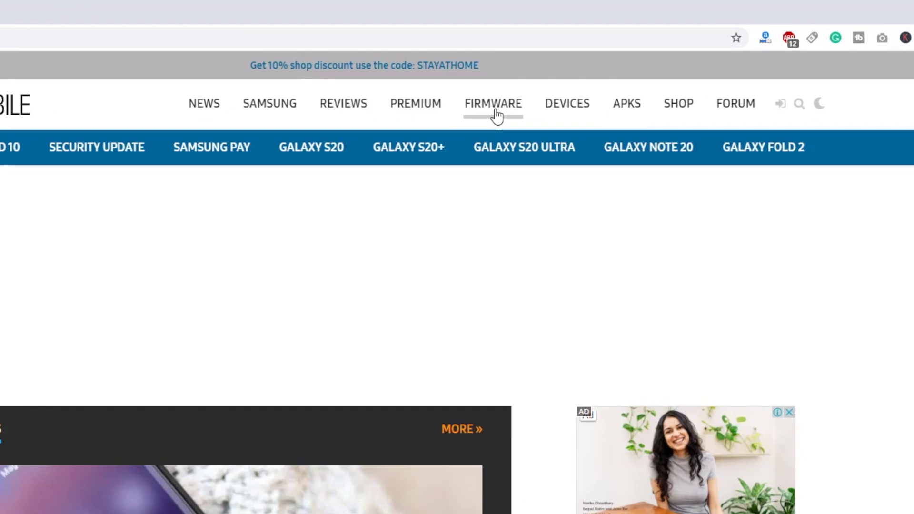
pyautogui.click(541, 69)
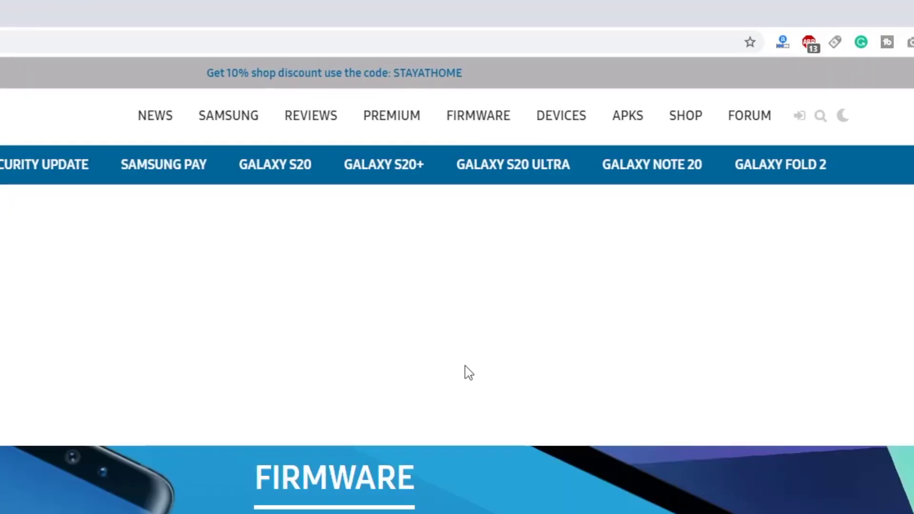
pyautogui.scroll(-3, 492, 412)
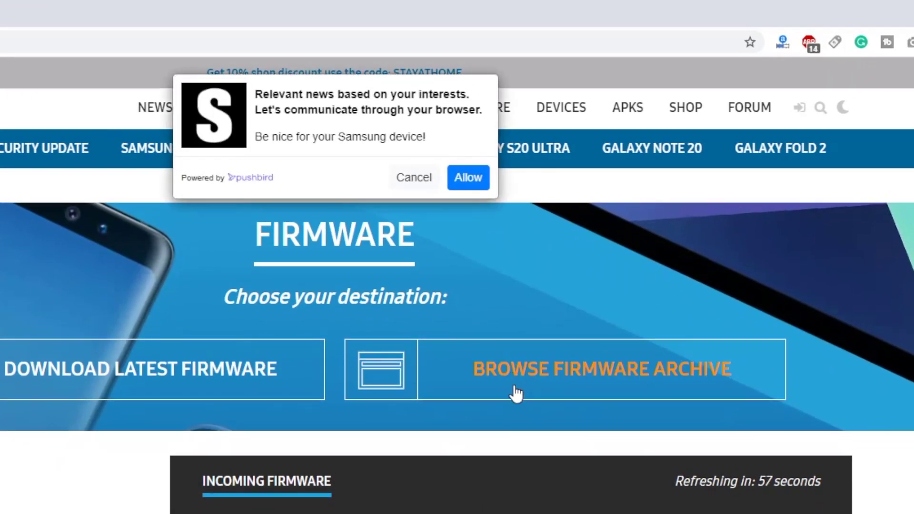
pyautogui.click(543, 382)
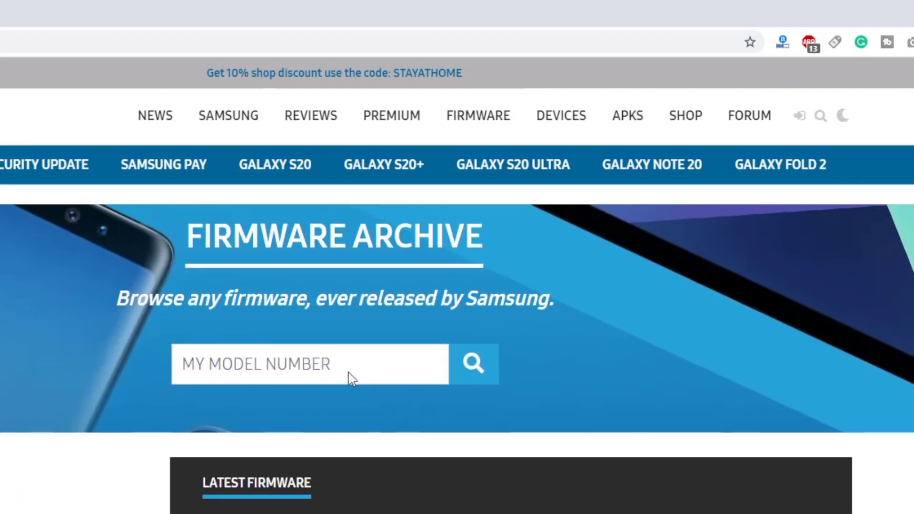
# Step: Search the archive for Galaxy S10 (SM-G973F) firmware
pyautogui.click(352, 362)
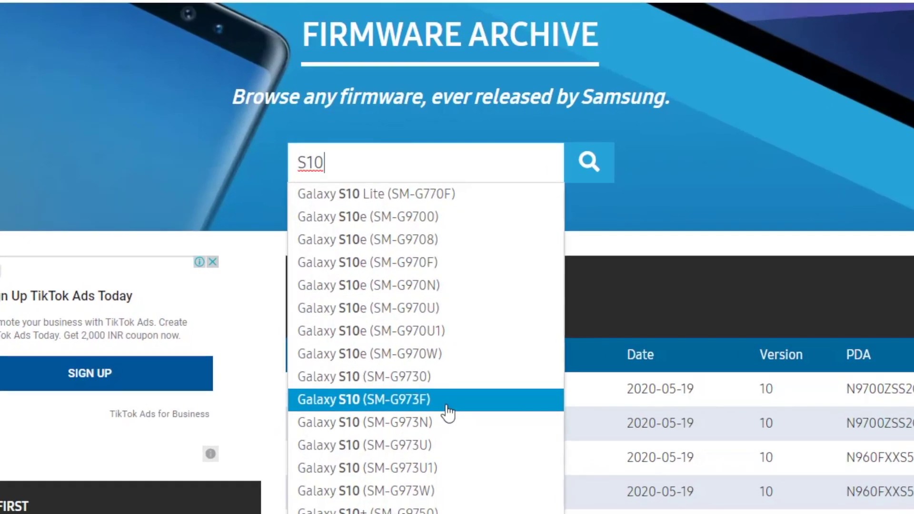
pyautogui.click(448, 409)
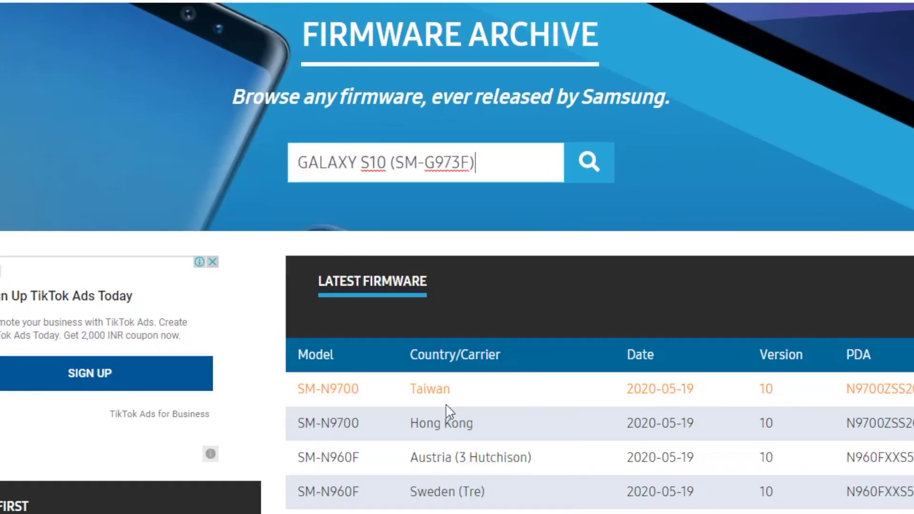
pyautogui.click(593, 169)
pyautogui.scroll(-6, 591, 172)
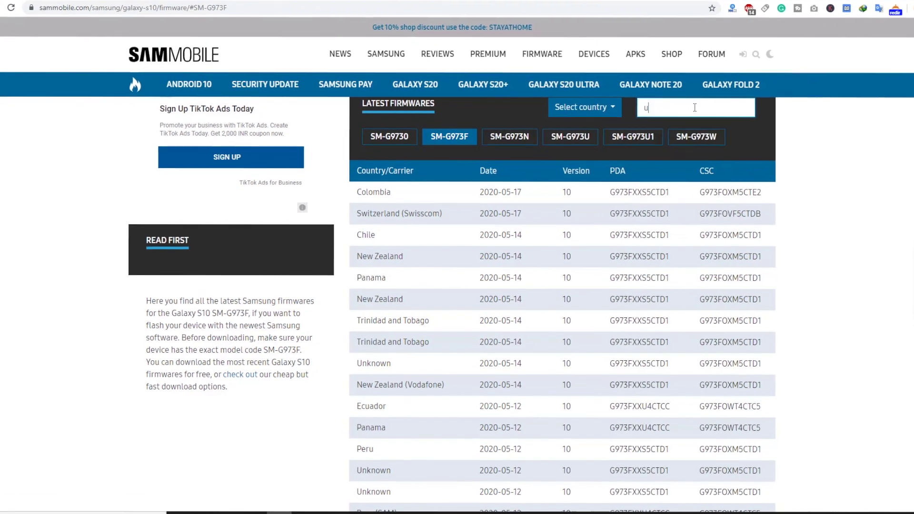
# Step: Try filtering the firmware table by 'USA', then clear the filter to show all countries
pyautogui.write('nited')
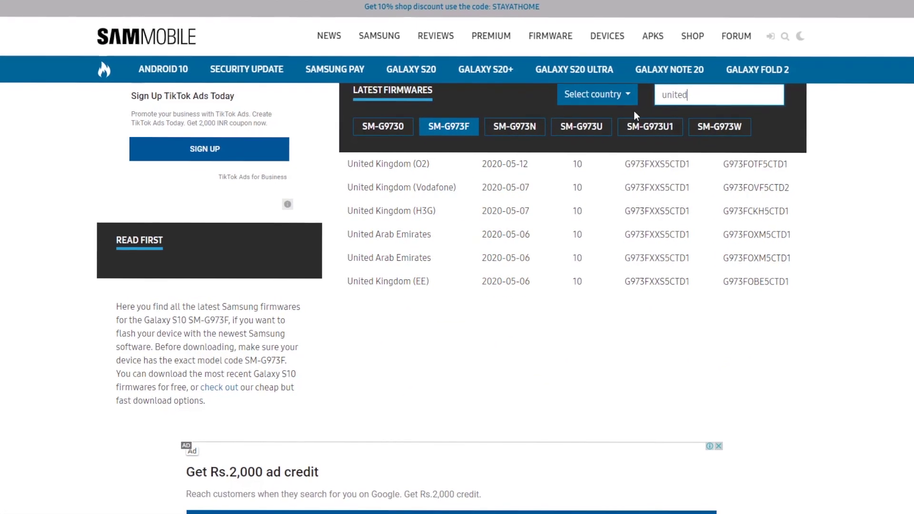
pyautogui.doubleClick(669, 98)
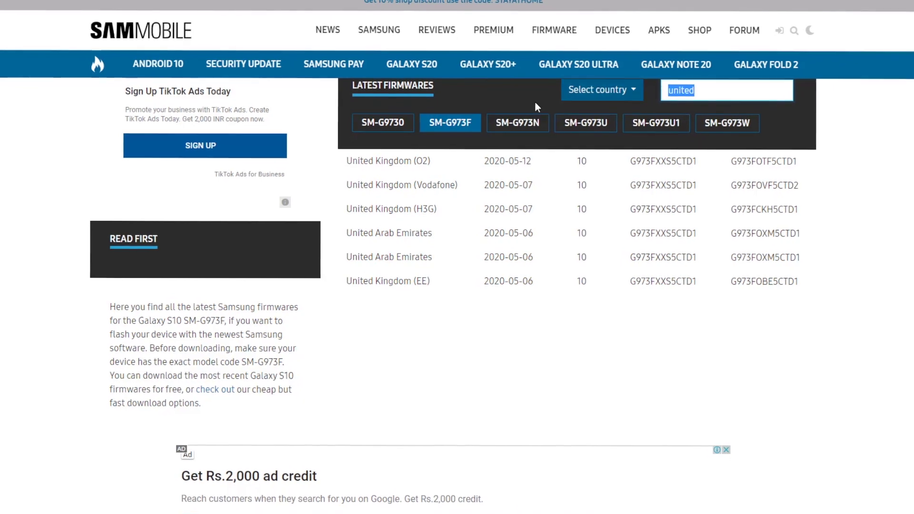
pyautogui.write('USA')
pyautogui.press('BackSpace')
pyautogui.press('BackSpace')
pyautogui.press('BackSpace')
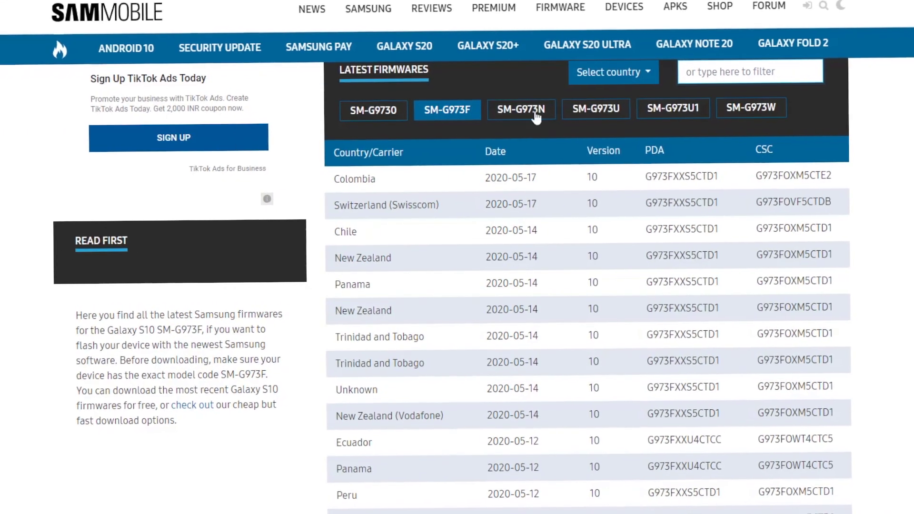
# Step: Filter the firmware table by 'united' to list only United Kingdom and UAE releases
pyautogui.scroll(-5, 459, 276)
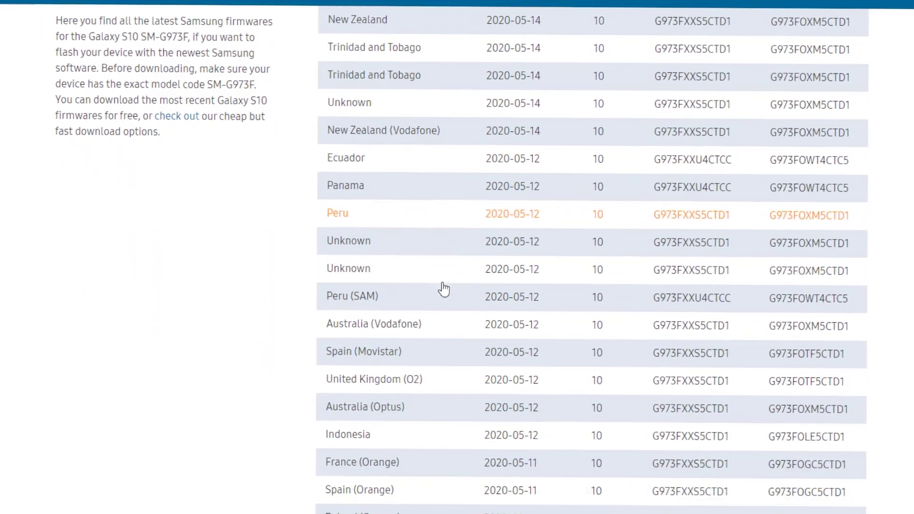
pyautogui.scroll(-2, 443, 288)
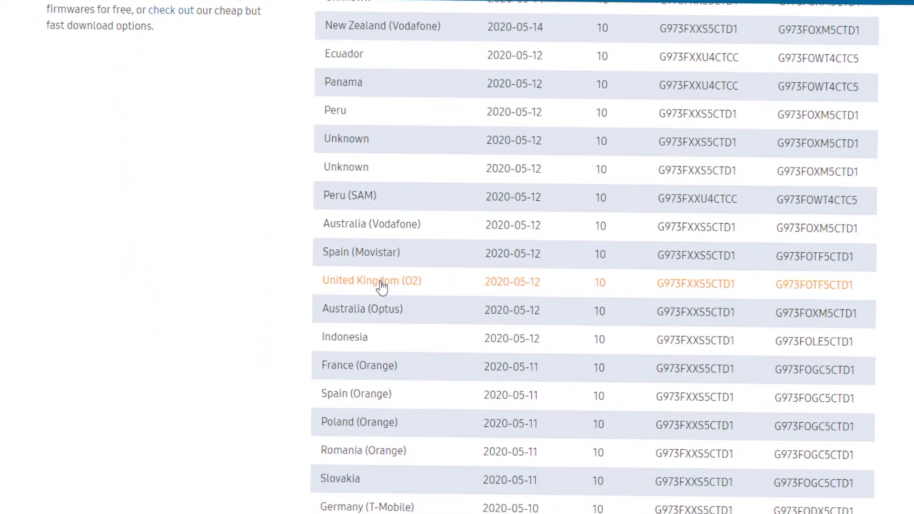
pyautogui.scroll(-1, 379, 288)
pyautogui.scroll(-5, 382, 287)
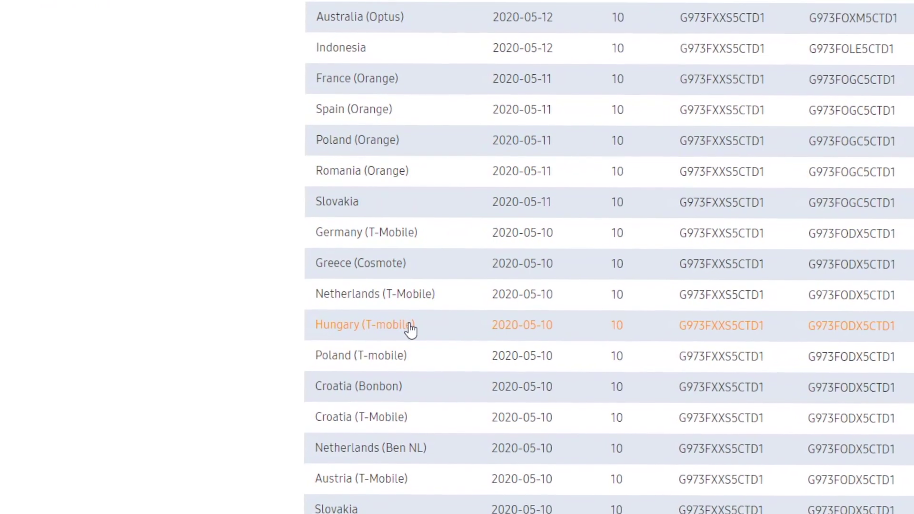
pyautogui.scroll(6, 411, 328)
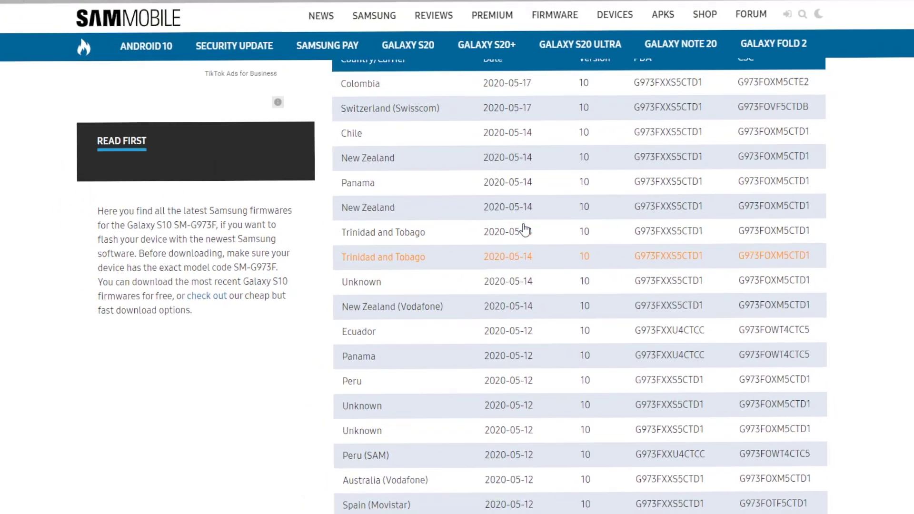
pyautogui.scroll(5, 526, 230)
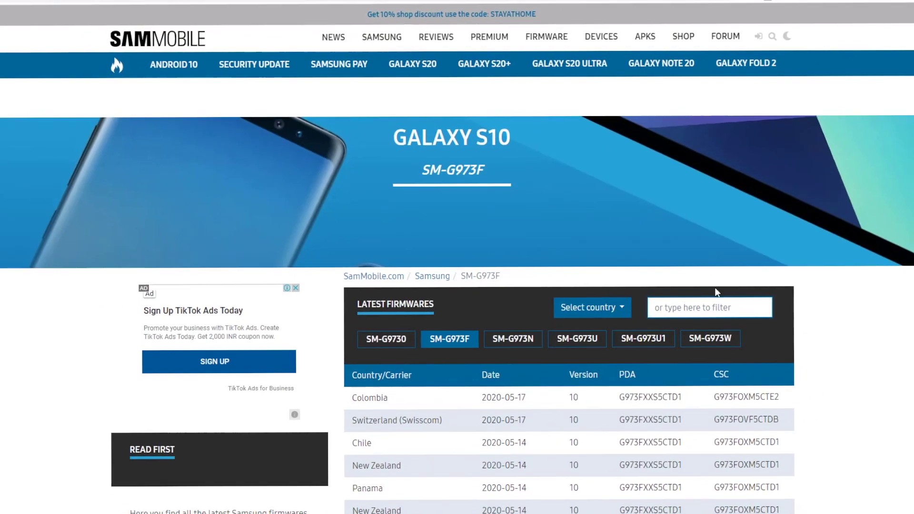
pyautogui.click(708, 306)
pyautogui.write('united')
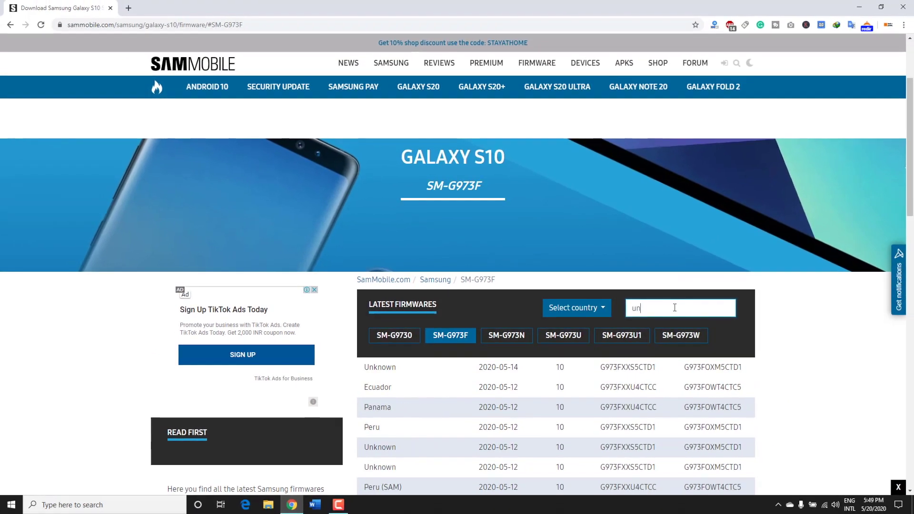
pyautogui.scroll(-3, 610, 245)
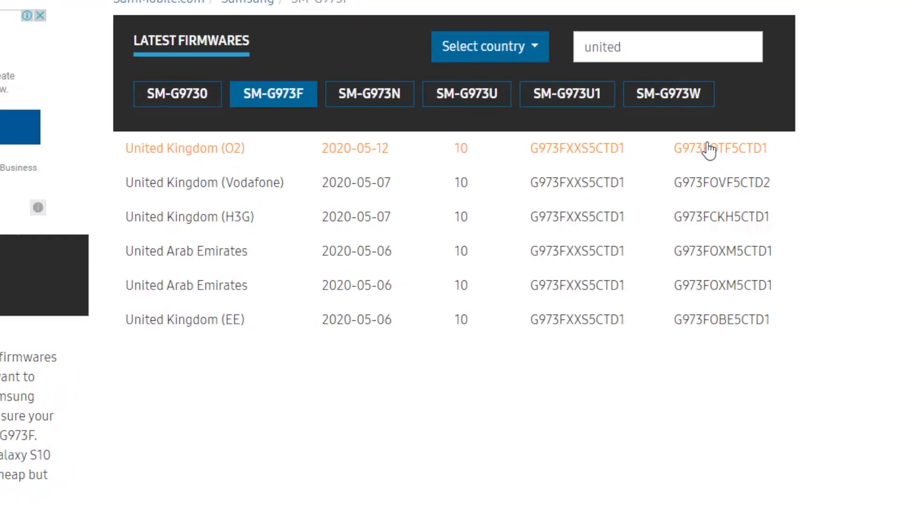
# Step: Open a firmware row's download page and start downloading its zip through IDM
pyautogui.click(704, 225)
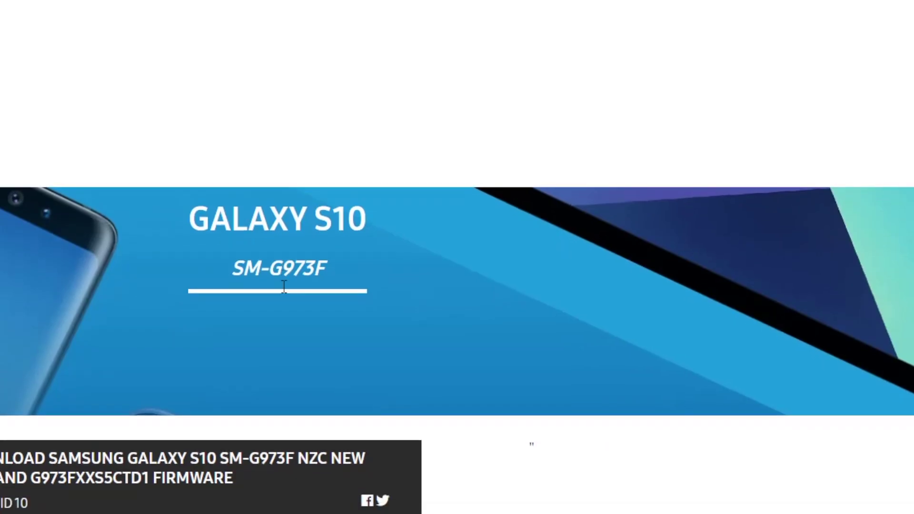
pyautogui.scroll(-5, 305, 281)
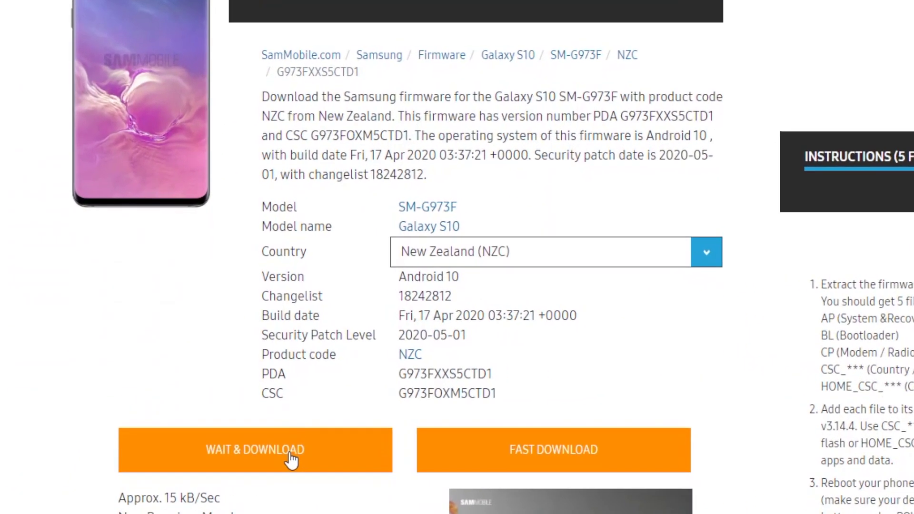
pyautogui.scroll(3, 296, 392)
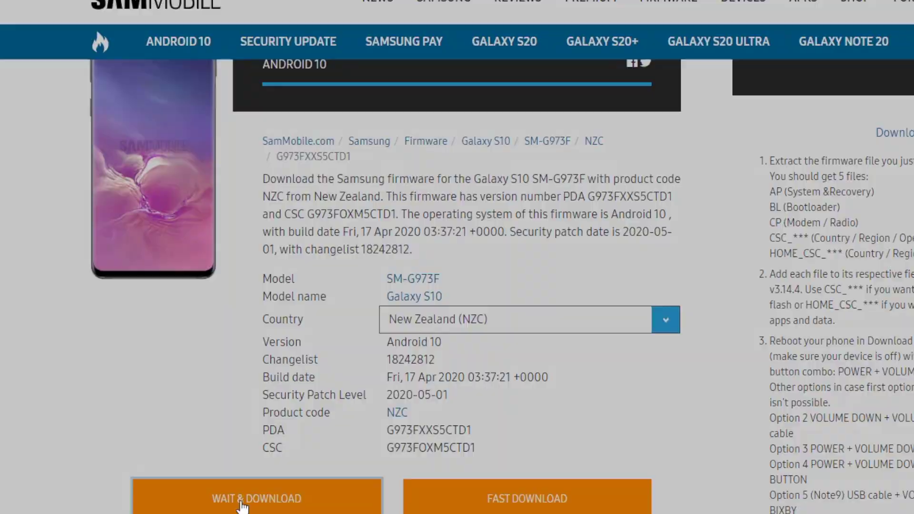
pyautogui.click(255, 512)
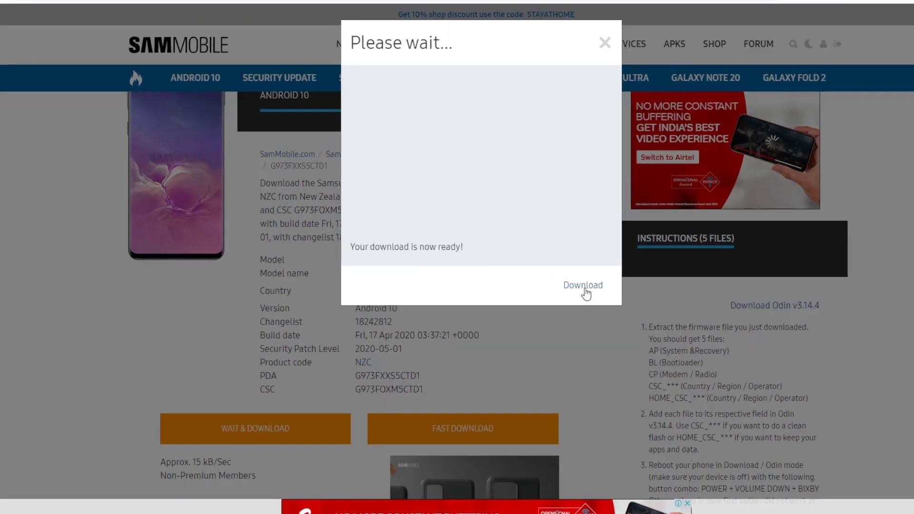
pyautogui.click(535, 275)
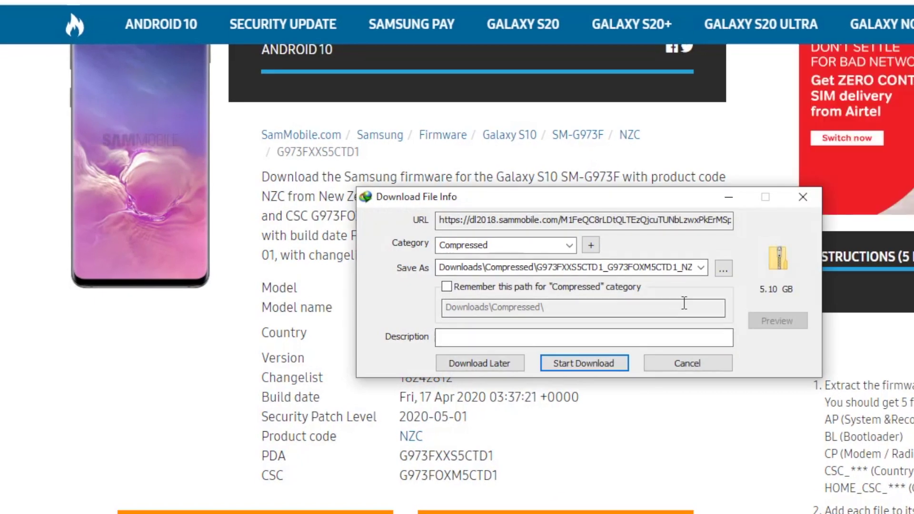
pyautogui.click(591, 364)
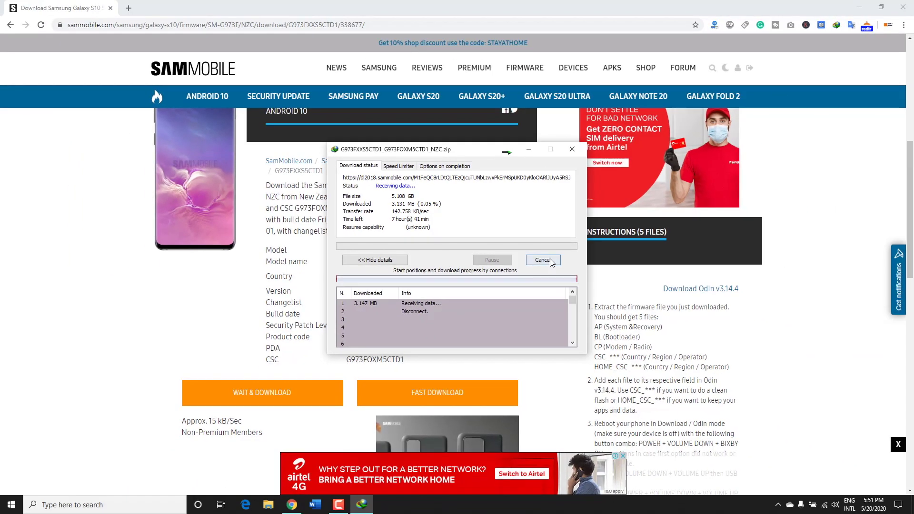
# Step: Close the download progress window and check the browser's downloads list and speed note
pyautogui.click(733, 304)
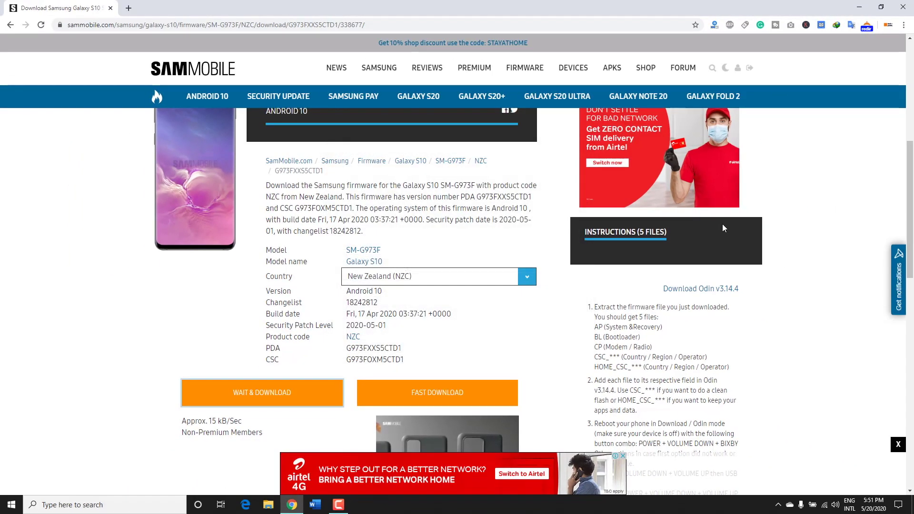
pyautogui.click(904, 25)
pyautogui.moveTo(176, 420)
pyautogui.mouseDown()
pyautogui.moveTo(264, 435)
pyautogui.moveTo(186, 421)
pyautogui.mouseUp()
pyautogui.click(175, 424)
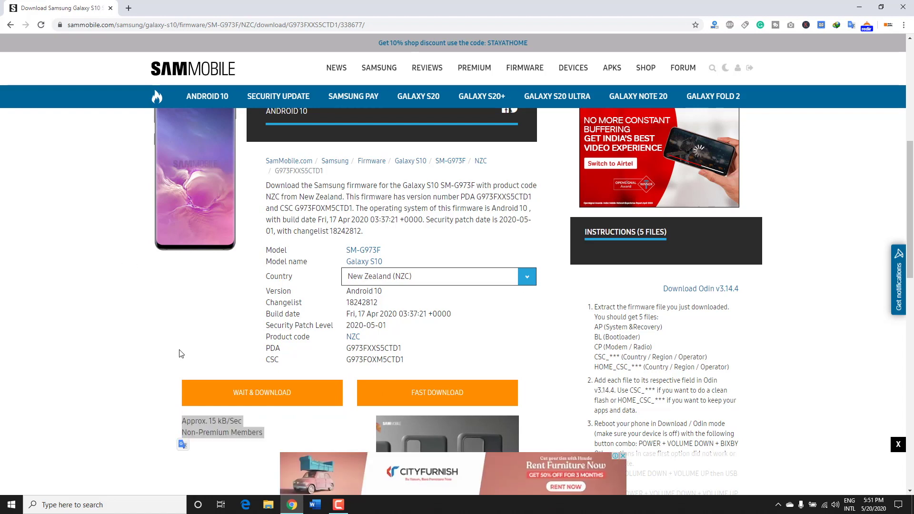
# Step: Extract All on G973FXXU4CTC9_G973FOWM4CTD2_COL zip into its suggested same-named folder
pyautogui.click(268, 505)
pyautogui.click(321, 100)
pyautogui.rightClick(321, 101)
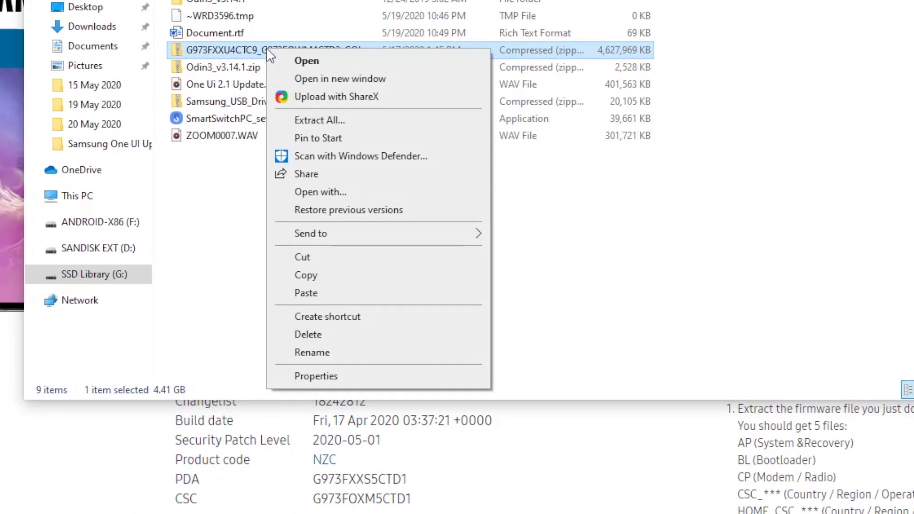
pyautogui.click(307, 120)
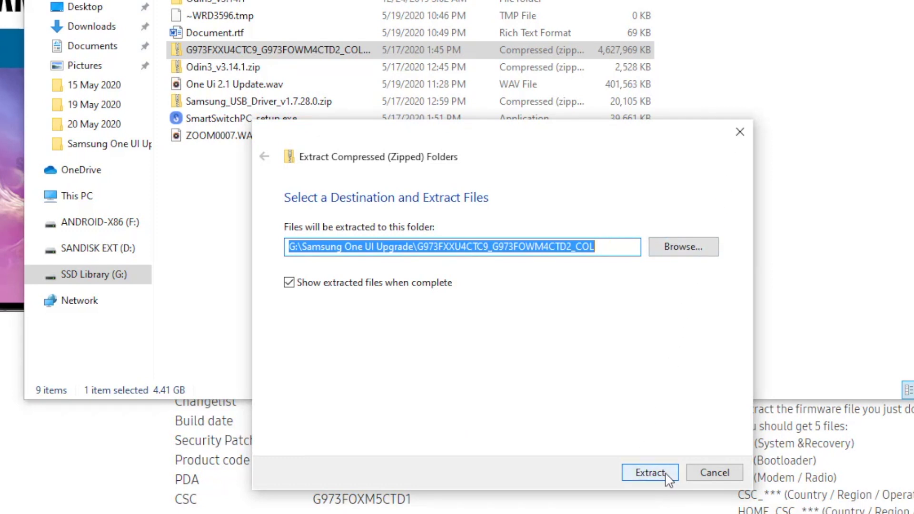
pyautogui.click(651, 473)
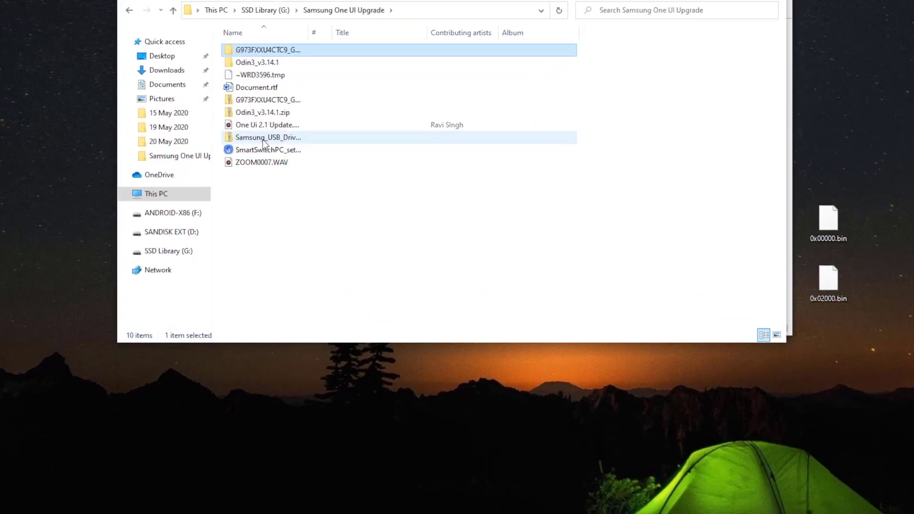
# Step: Extract the Samsung USB Driver v1.7.28.0 zip and cancel its installer
pyautogui.rightClick(289, 144)
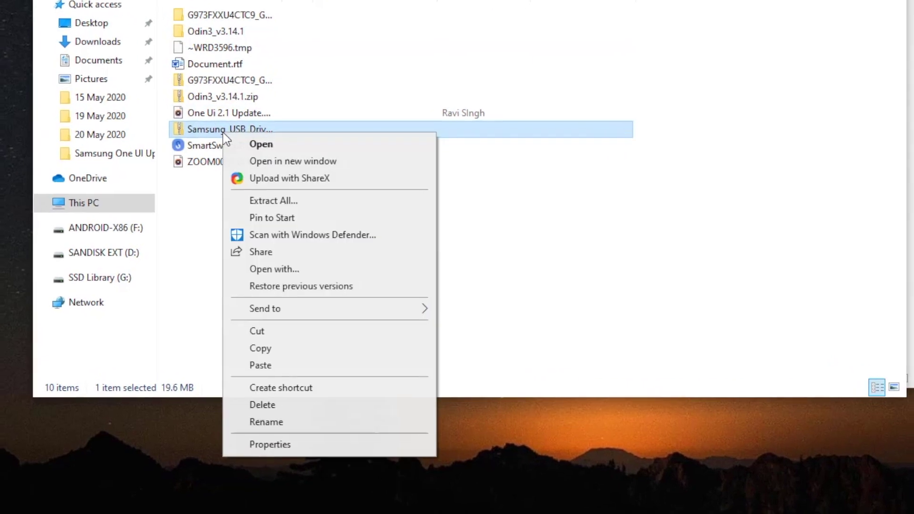
pyautogui.click(267, 203)
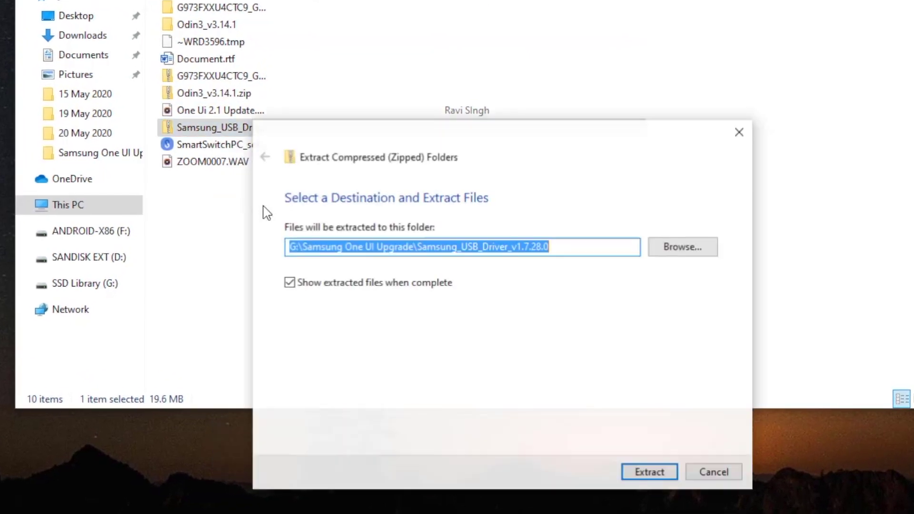
pyautogui.click(650, 472)
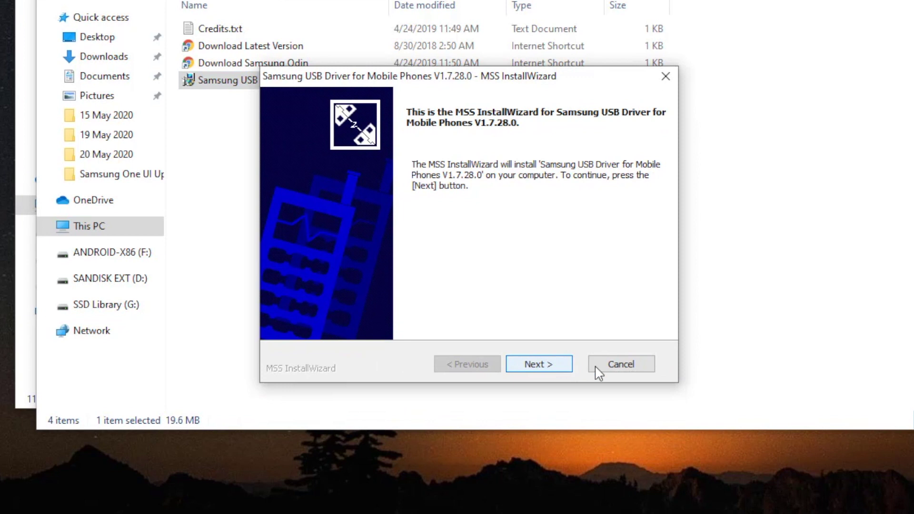
pyautogui.click(623, 372)
pyautogui.click(478, 267)
# Step: Go back to the Samsung One UI Upgrade folder and bring up options for Odin3_v3.14.1.zip
pyautogui.click(551, 229)
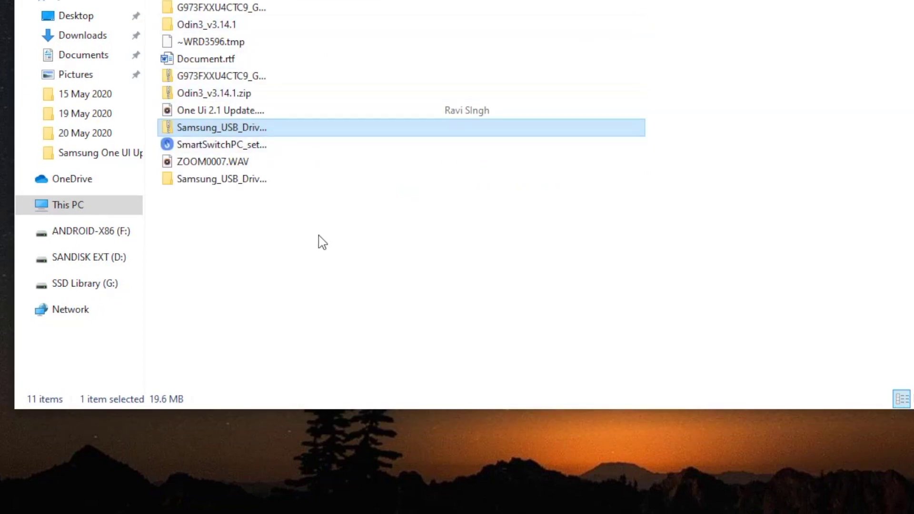
pyautogui.click(322, 242)
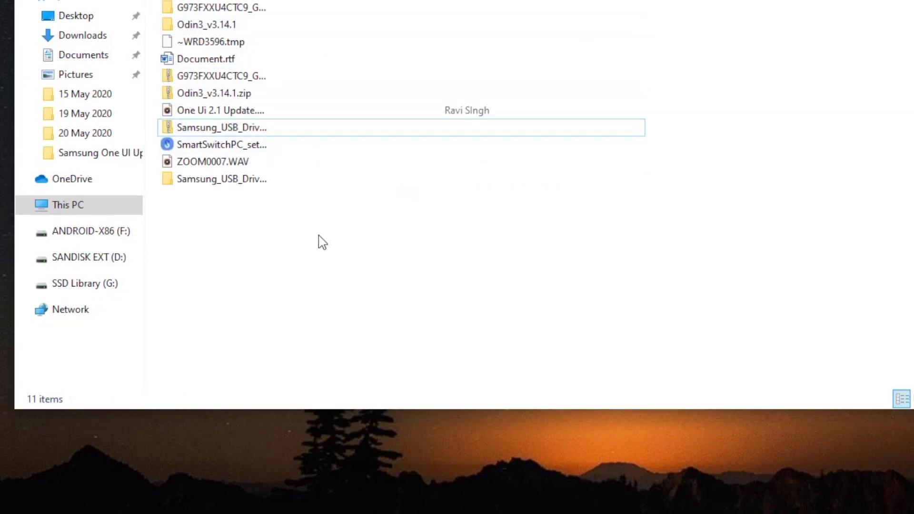
pyautogui.rightClick(228, 95)
# Step: Extract Odin3_v3.14.1.zip, then view the Smart Switch page in Chrome and switch to the app
pyautogui.click(267, 164)
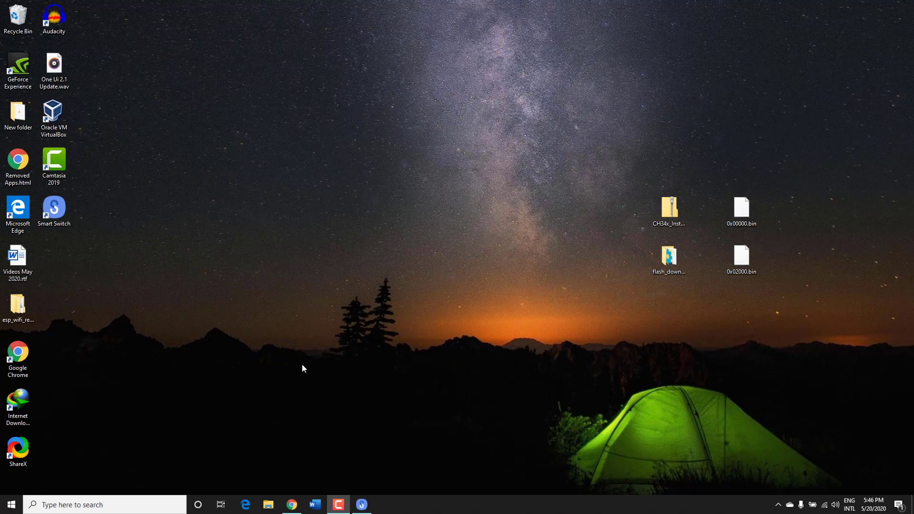
pyautogui.click(297, 506)
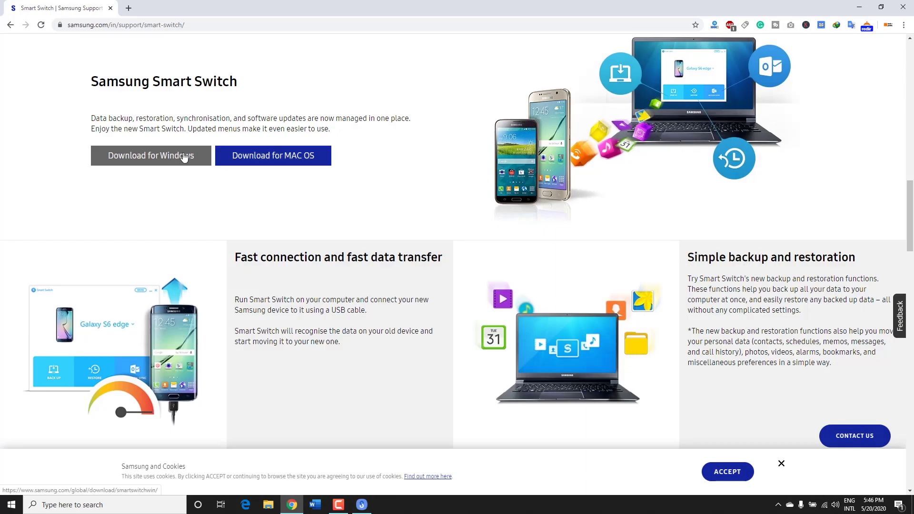
pyautogui.click(364, 510)
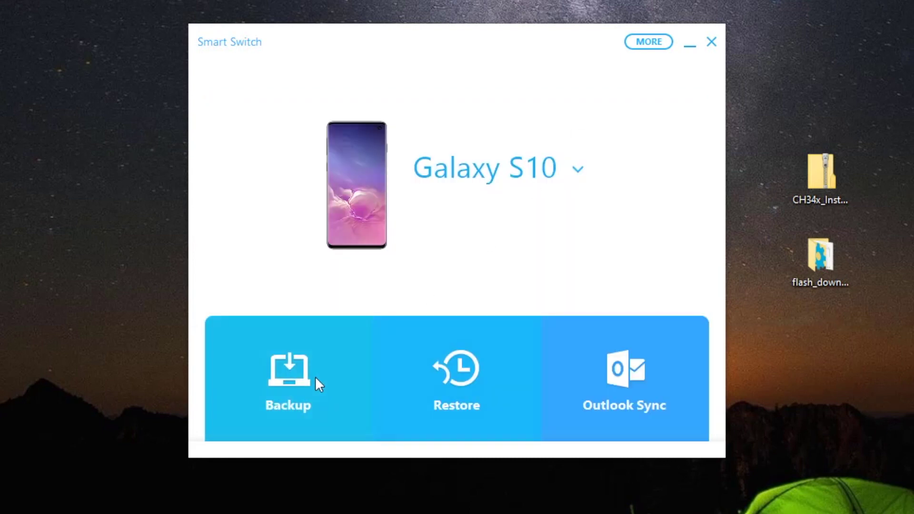
# Step: Start a Galaxy S10 backup, dismiss the SD card notification, and open the Restore tile
pyautogui.click(296, 390)
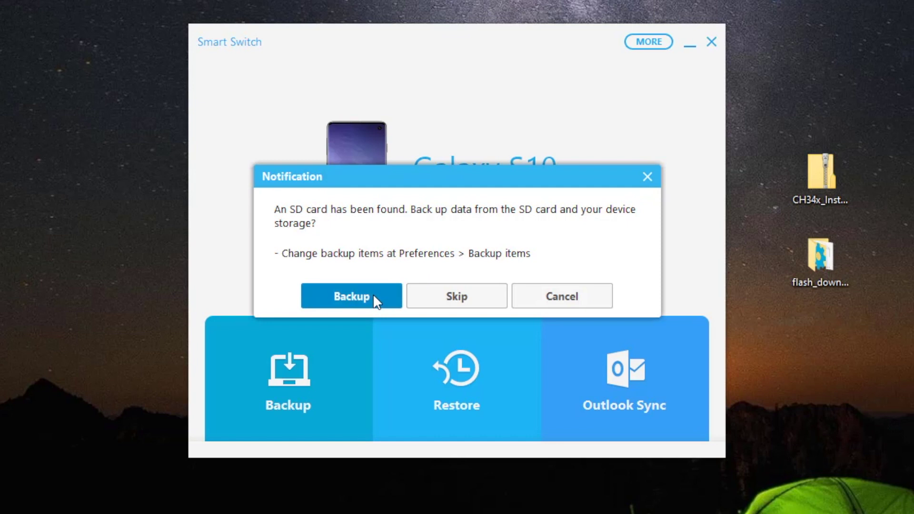
pyautogui.click(648, 177)
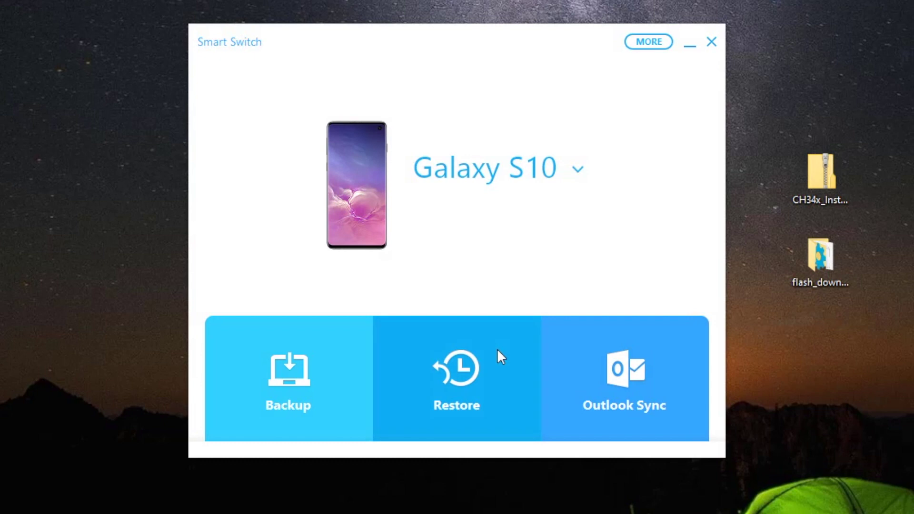
pyautogui.click(494, 357)
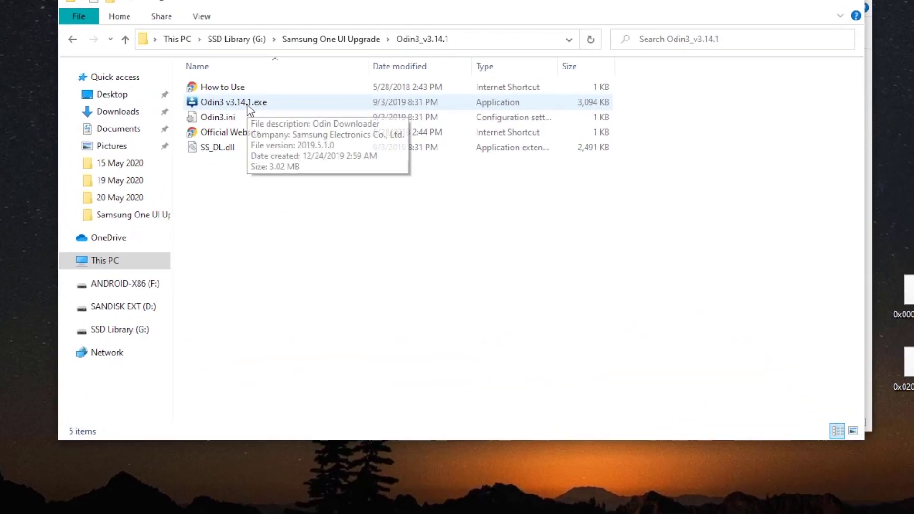
# Step: Run Odin3 v3.14.1.exe from the Odin3_v3.14.1 folder on SSD Library (G:)
pyautogui.doubleClick(297, 86)
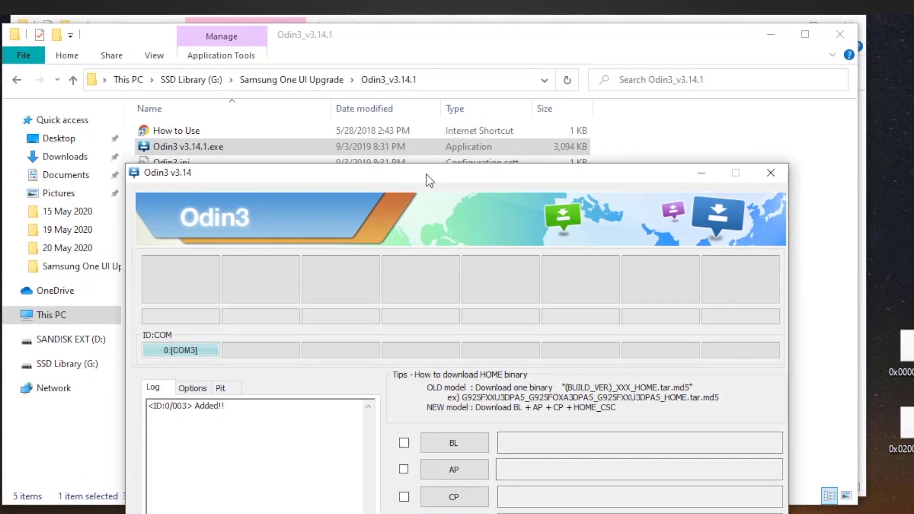
# Step: Move Odin3 fully into view, check the Options and Pit tabs, then return to Log
pyautogui.moveTo(427, 174); pyautogui.dragTo(419, 31)
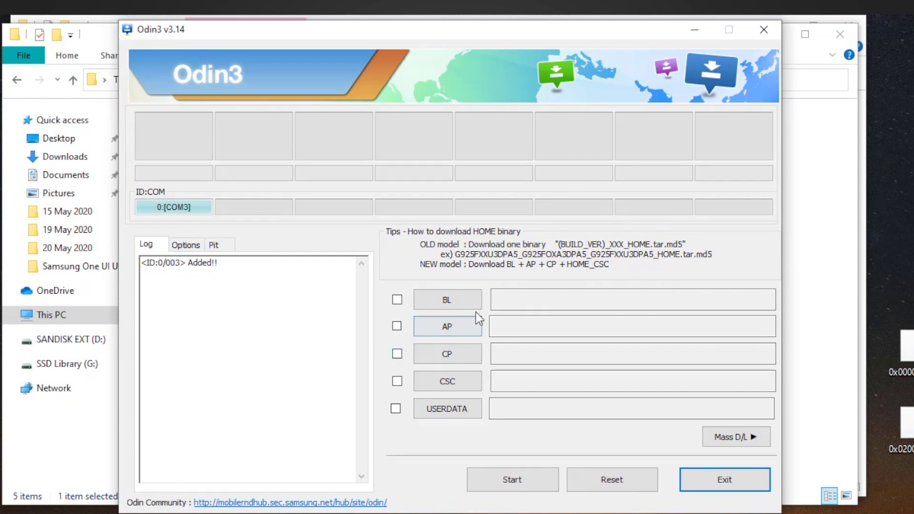
pyautogui.click(181, 248)
pyautogui.click(220, 251)
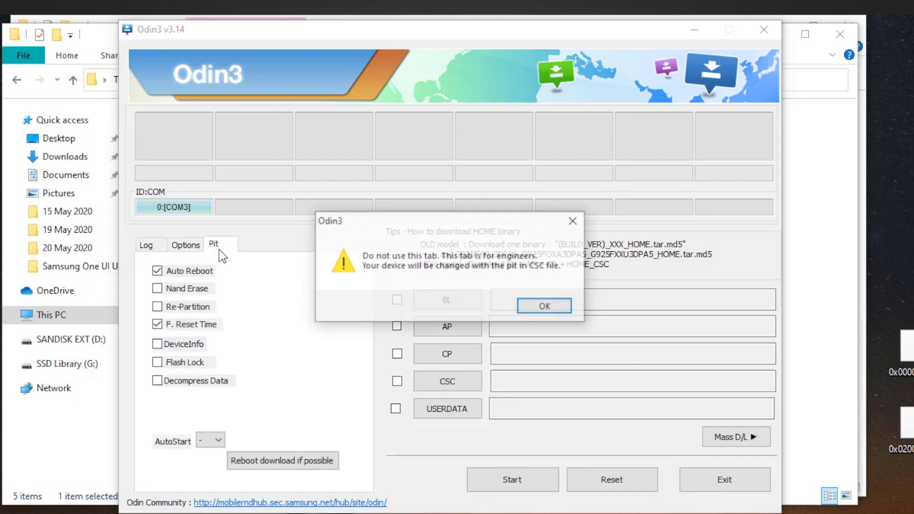
pyautogui.click(548, 302)
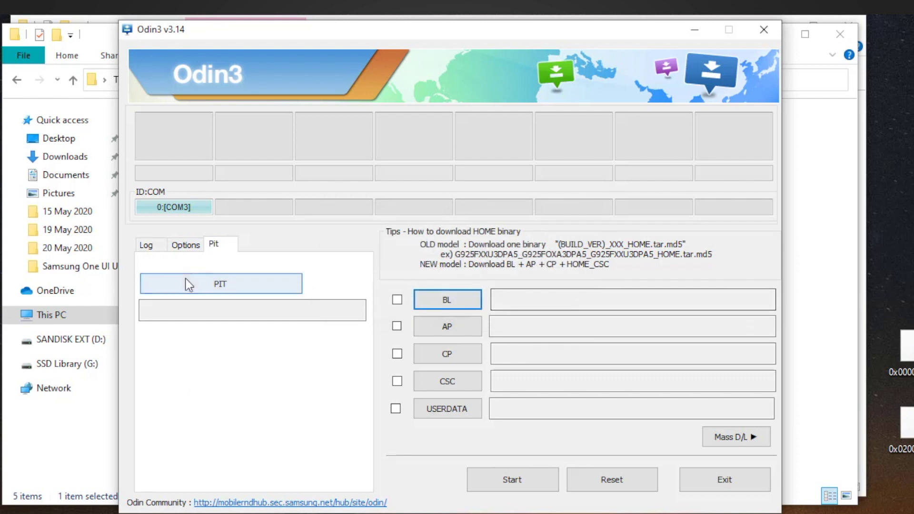
pyautogui.click(146, 245)
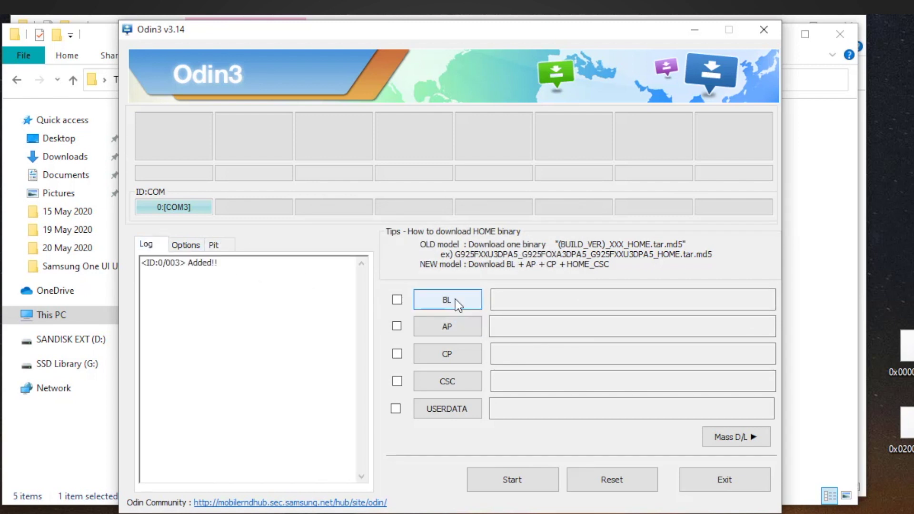
# Step: Load the BL_ file from G:\Samsung One UI Upgrade\G973FXXU4CTC9_G973FOWM4CTD2_COL into the BL slot
pyautogui.click(455, 299)
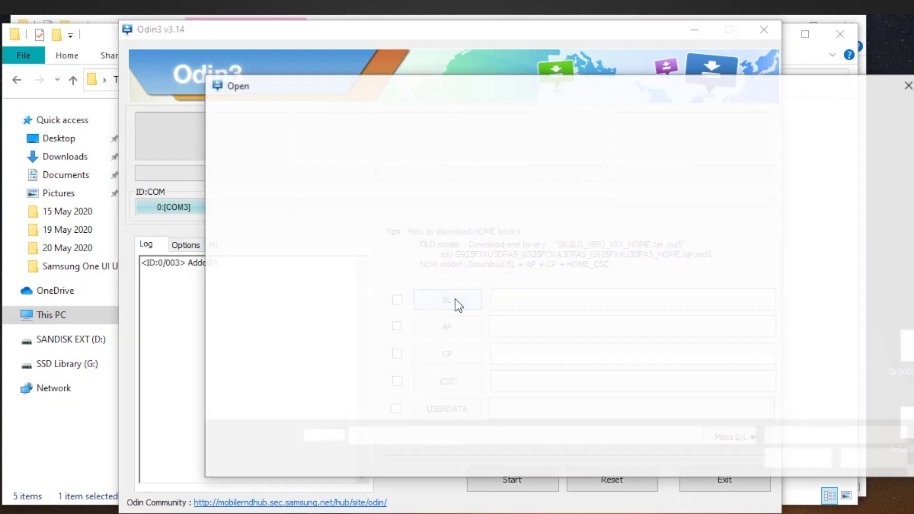
pyautogui.scroll(-1, 246, 374)
pyautogui.click(267, 369)
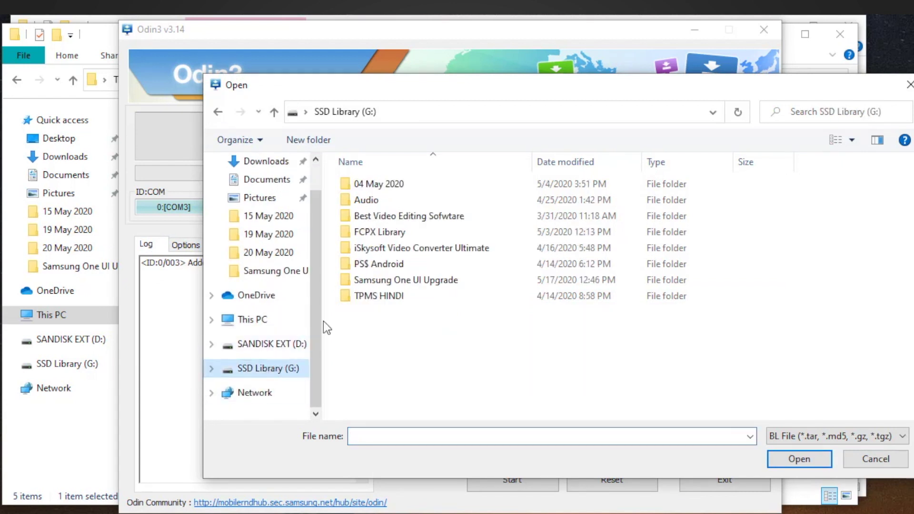
pyautogui.doubleClick(410, 280)
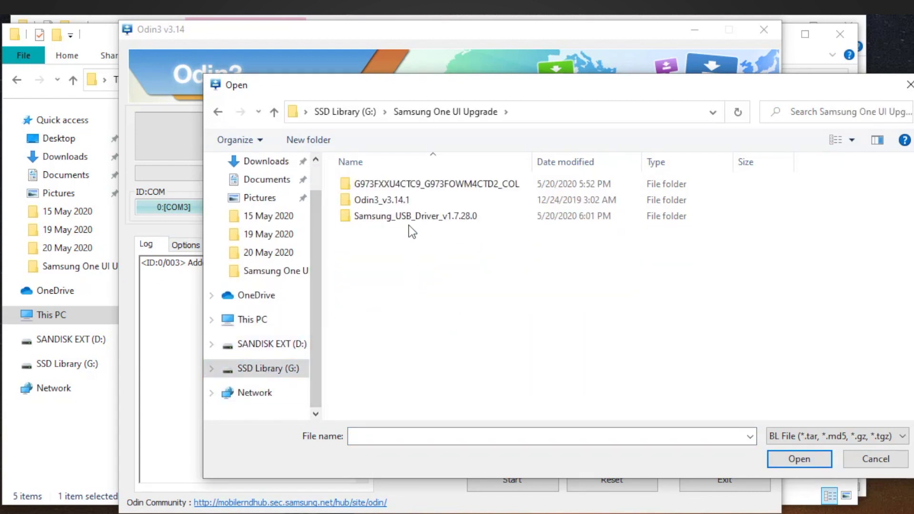
pyautogui.click(420, 187)
pyautogui.doubleClick(420, 188)
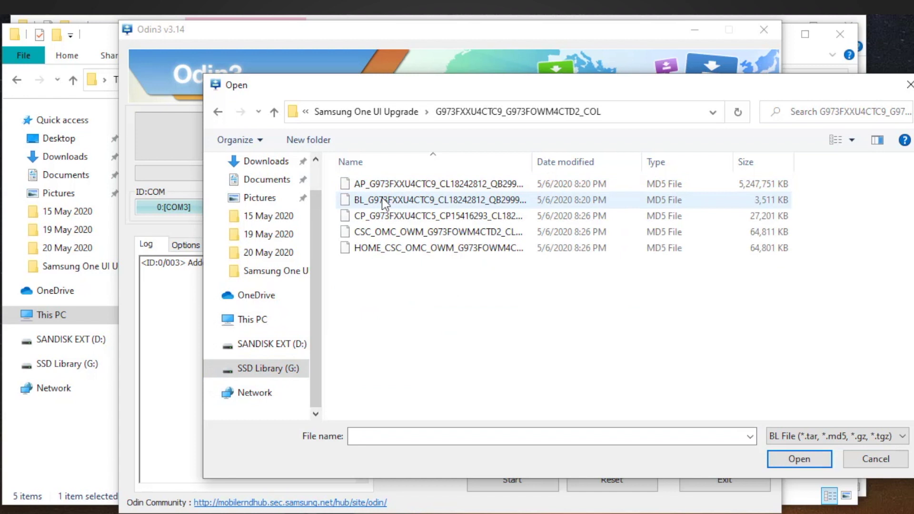
pyautogui.moveTo(496, 86); pyautogui.dragTo(799, 151)
pyautogui.click(682, 263)
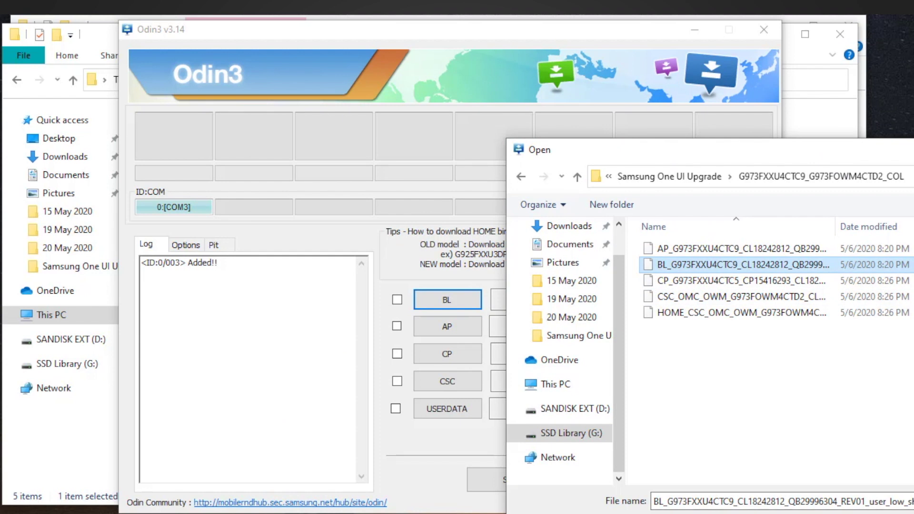
pyautogui.press('Return')
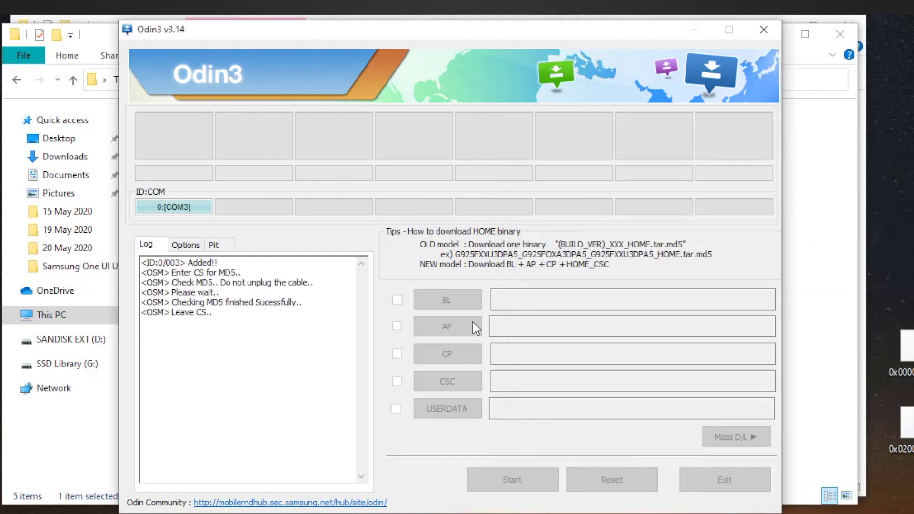
# Step: Load the AP_ firmware file from the same folder into the AP slot
pyautogui.click(474, 328)
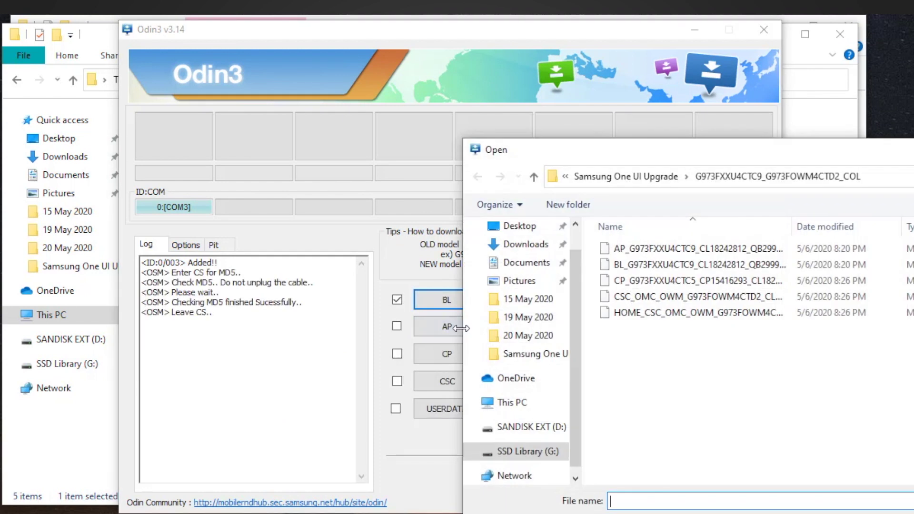
pyautogui.click(645, 251)
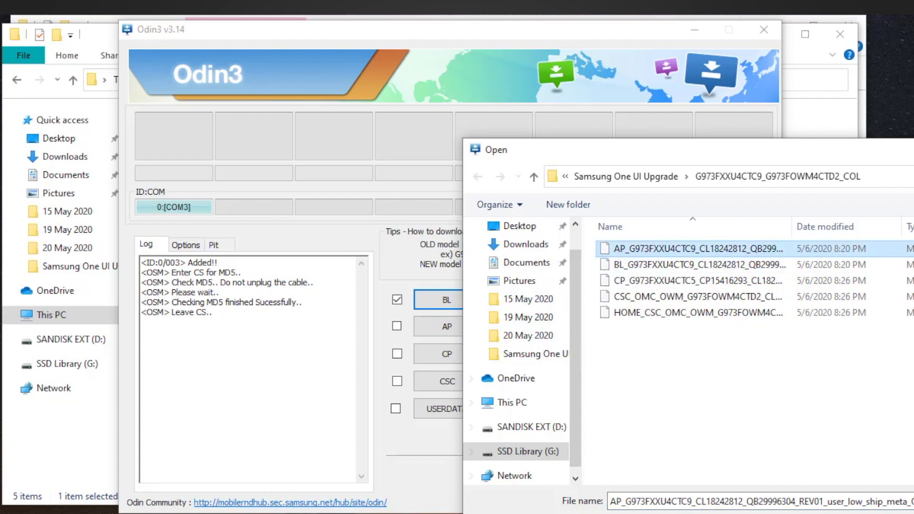
pyautogui.press('Return')
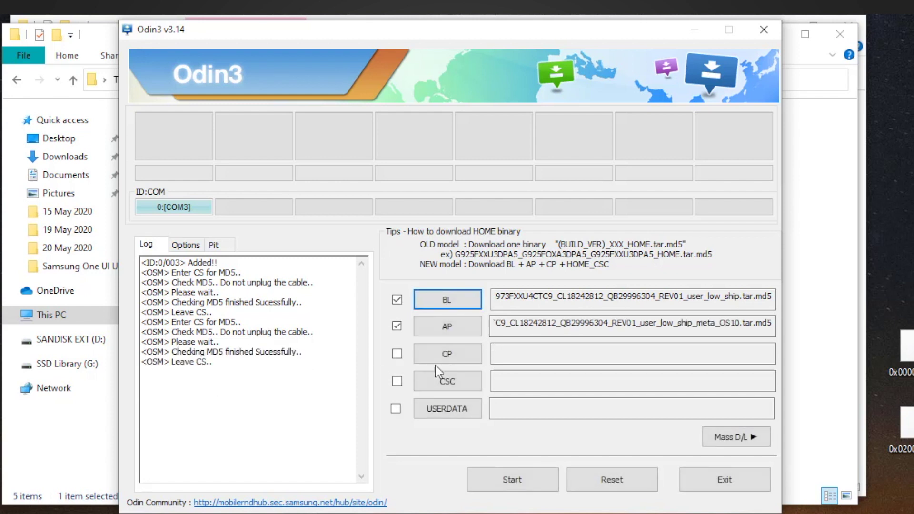
# Step: Load the CP_ firmware file into the CP slot
pyautogui.click(449, 354)
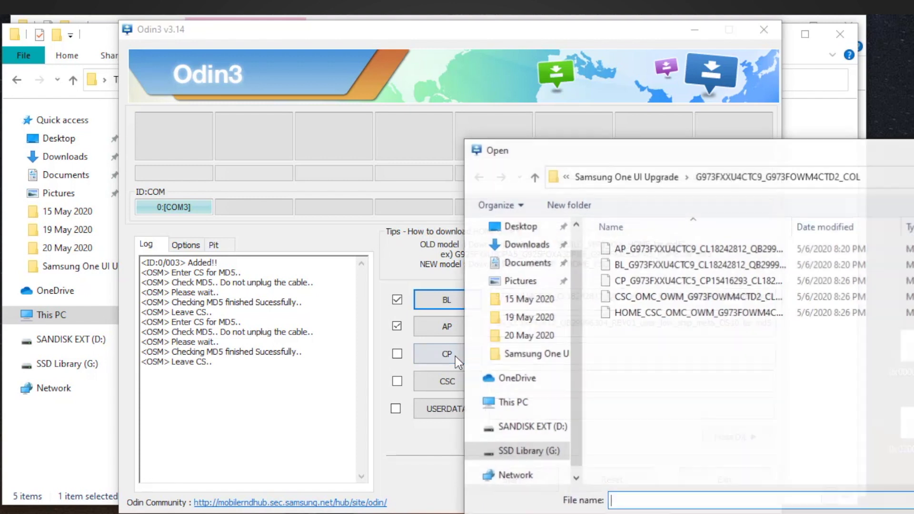
pyautogui.click(634, 285)
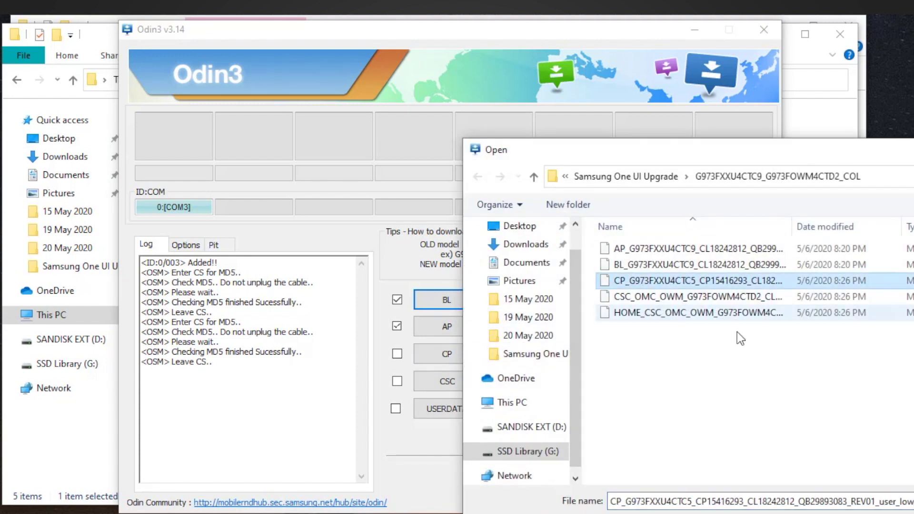
pyautogui.doubleClick(634, 280)
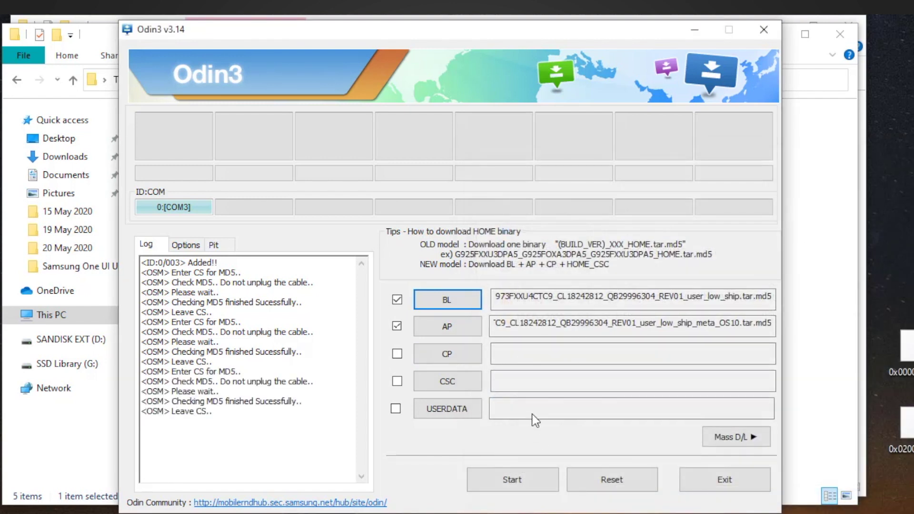
# Step: Load the CSC_OMC_OWM file, not HOME_CSC, into the CSC slot
pyautogui.click(451, 390)
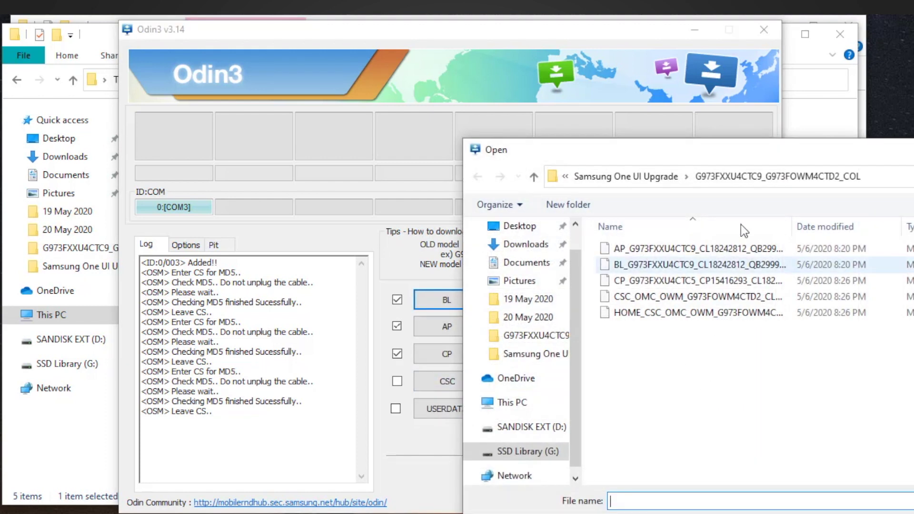
pyautogui.moveTo(794, 153); pyautogui.dragTo(818, 151)
pyautogui.click(702, 317)
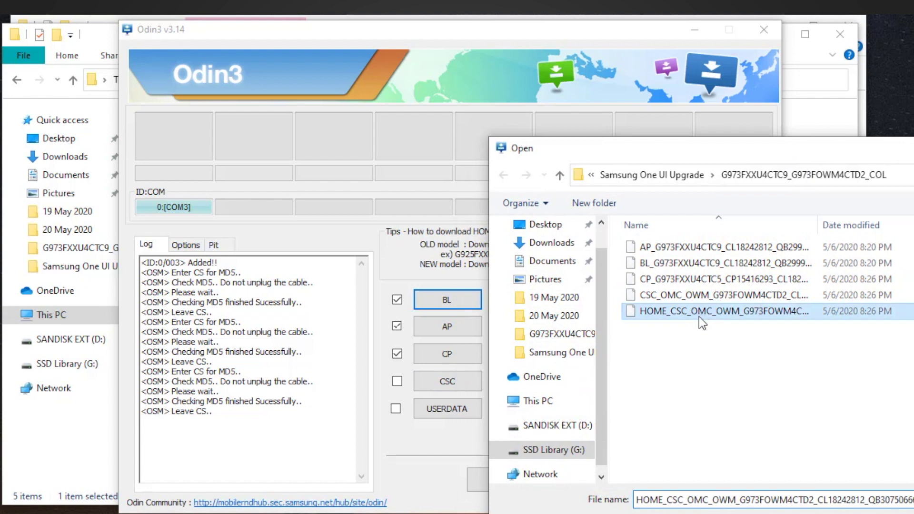
pyautogui.click(682, 294)
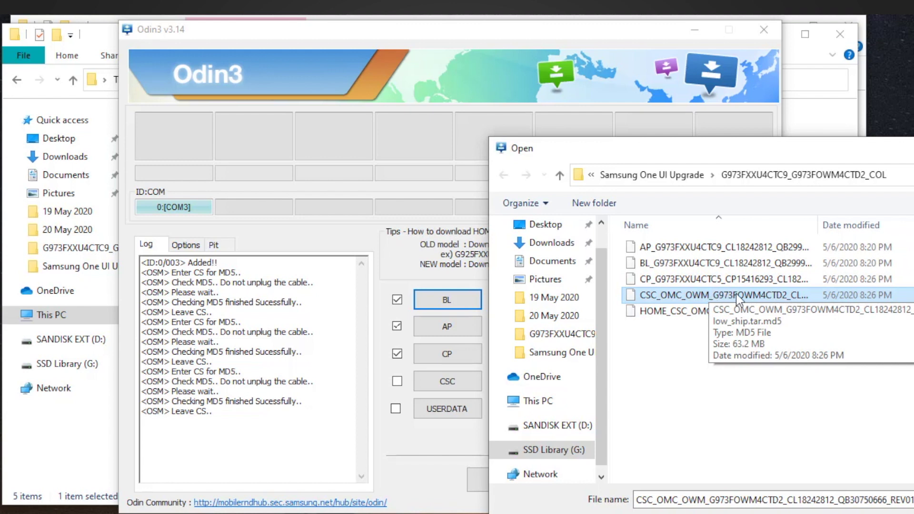
pyautogui.click(659, 315)
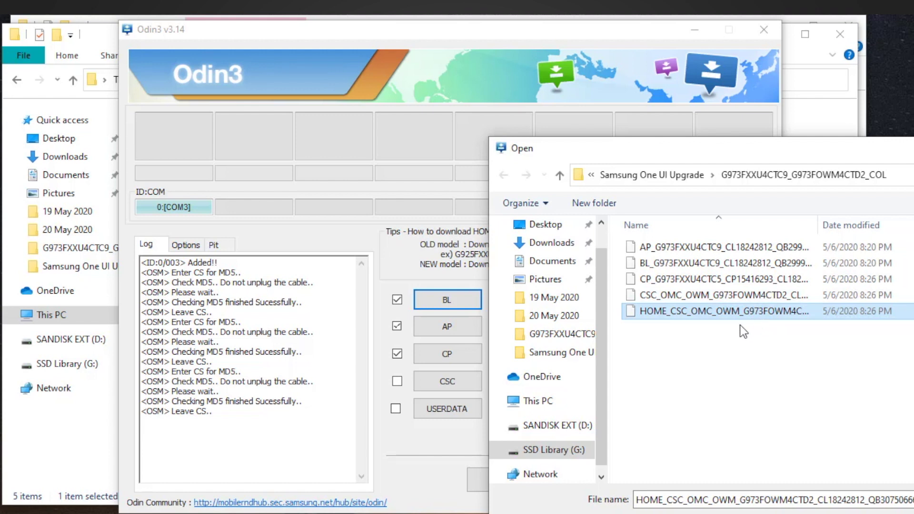
pyautogui.click(700, 300)
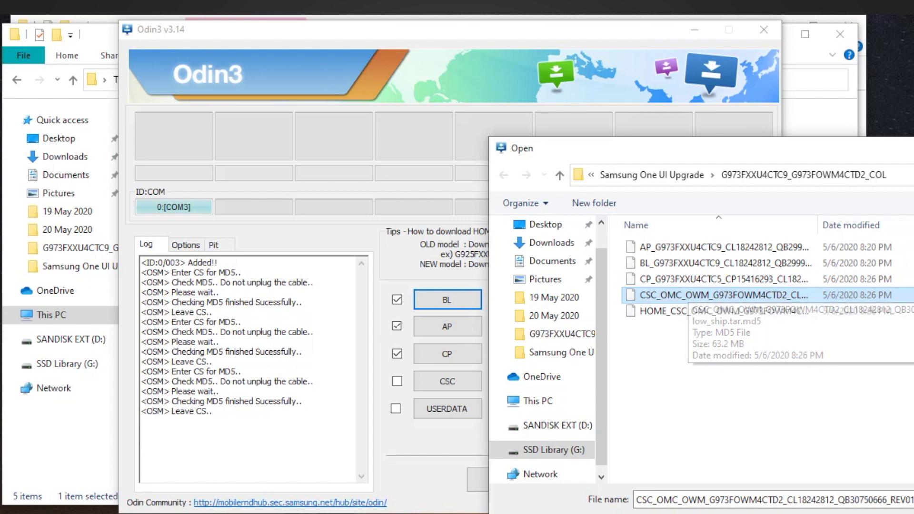
pyautogui.press('Return')
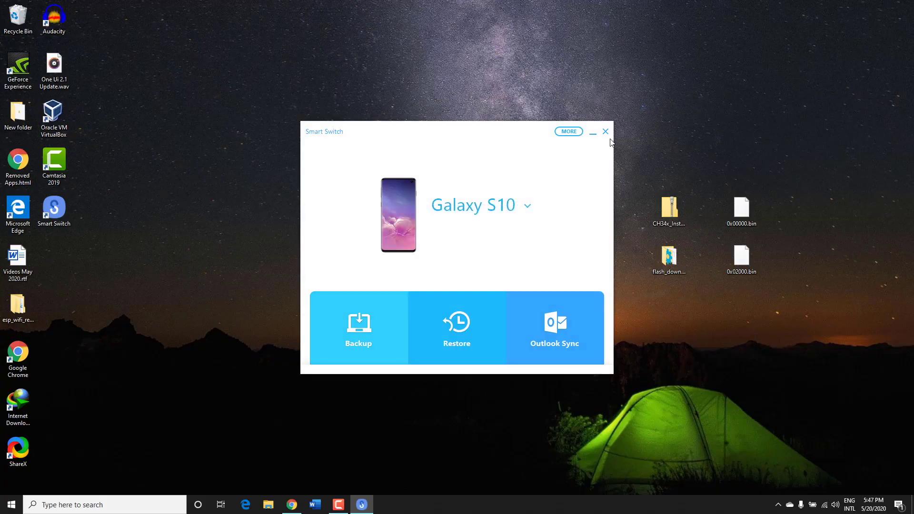
# Step: Choose Restore in Smart Switch to see the Galaxy S10's backup status
pyautogui.click(478, 314)
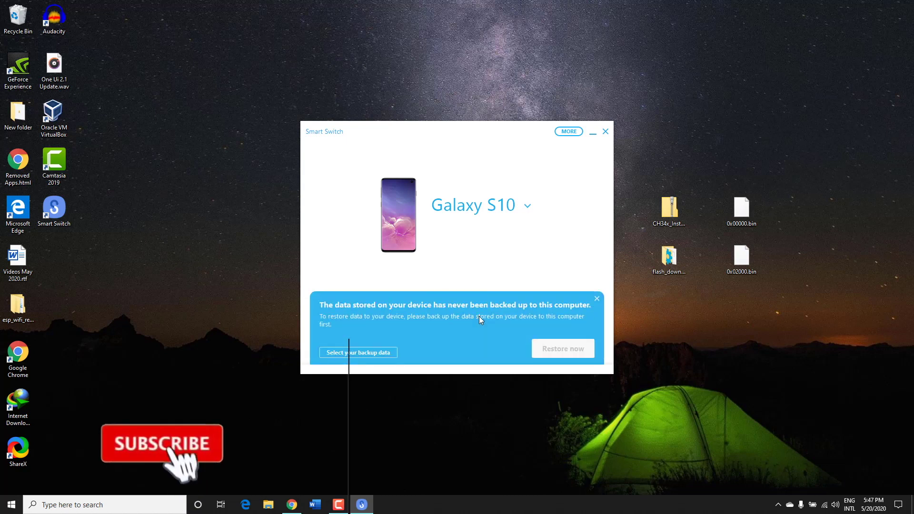